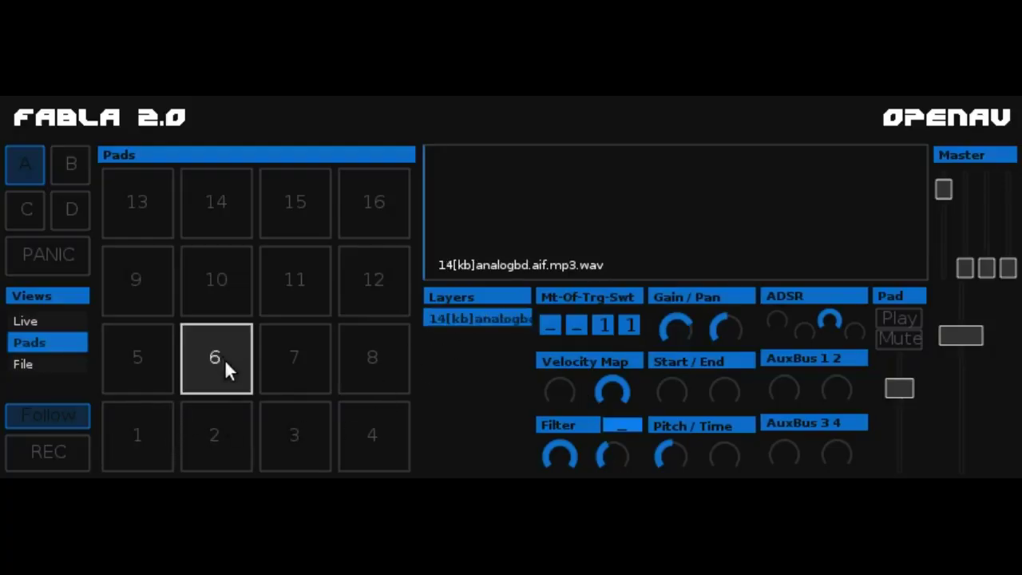
Step: Open pad 9's curiouscym2 sample settings and move the Roomy reverb window up over the sample display
{"action": "left_click", "coordinate": [154, 300]}
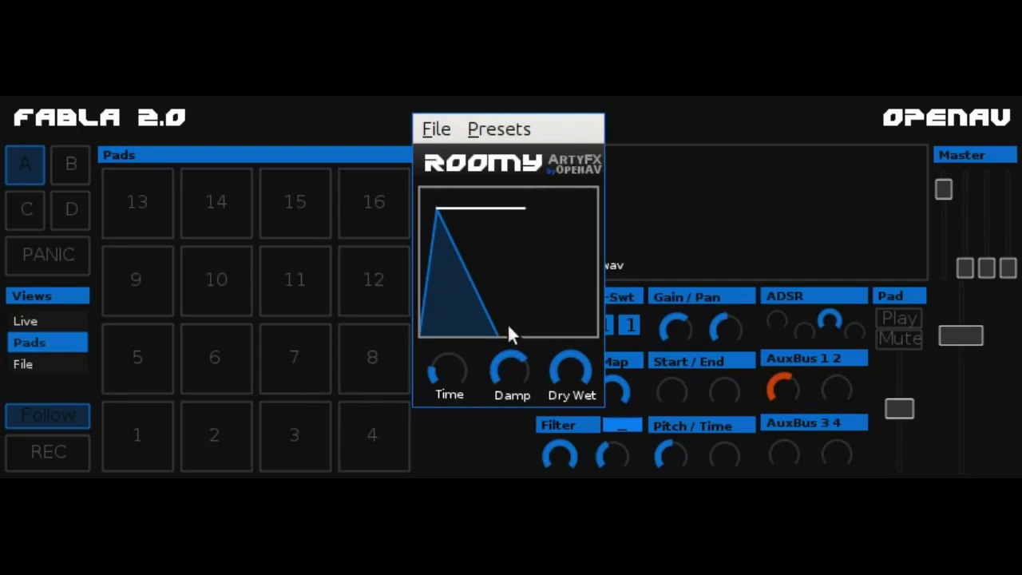
{"action": "left_click_drag", "start_coordinate": [510, 286], "coordinate": [513, 251]}
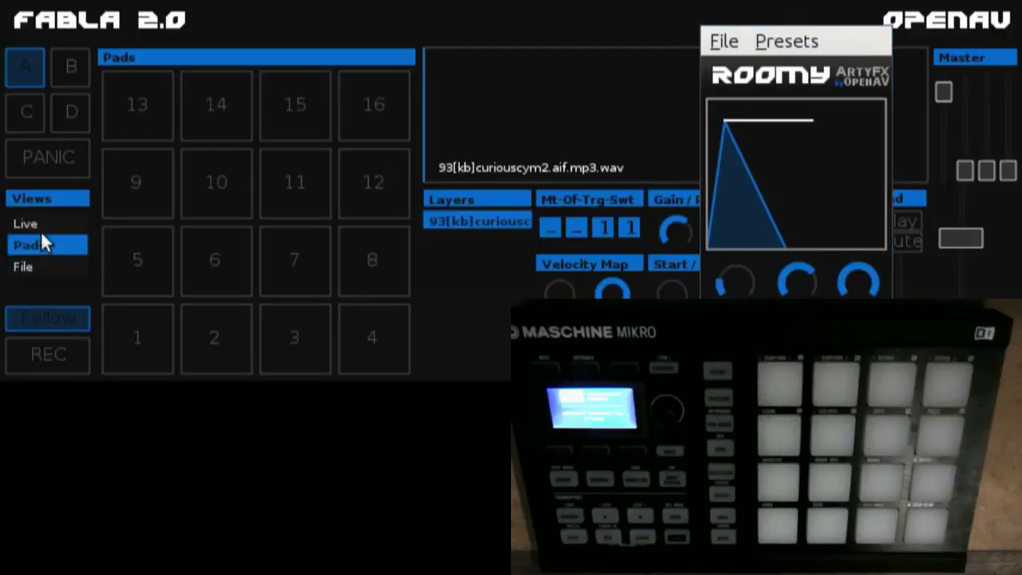
Step: Switch to the Live mixer view and shift the Roomy reverb window slightly right
{"action": "left_click", "coordinate": [48, 228]}
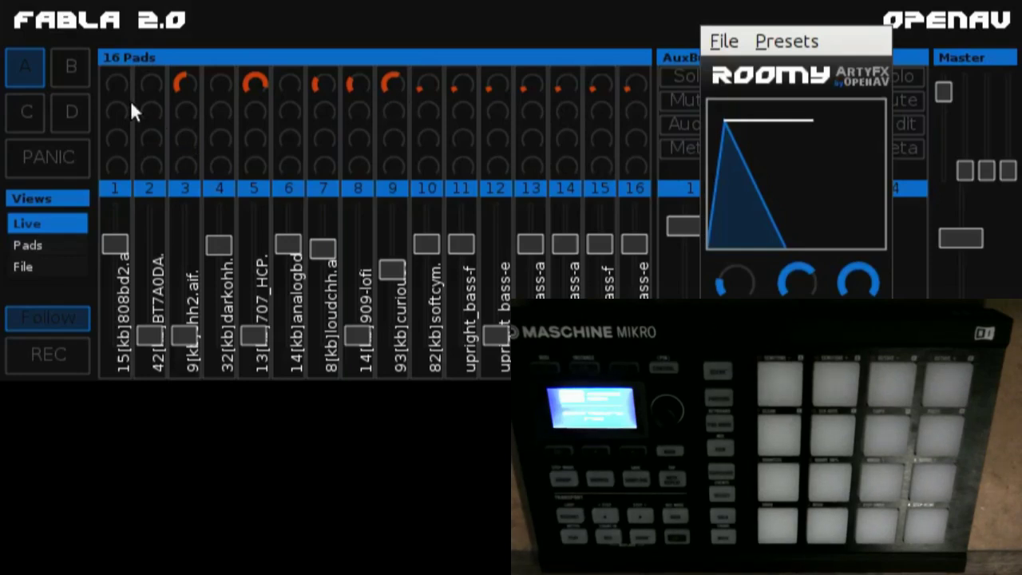
{"action": "left_click_drag", "start_coordinate": [809, 149], "coordinate": [854, 154]}
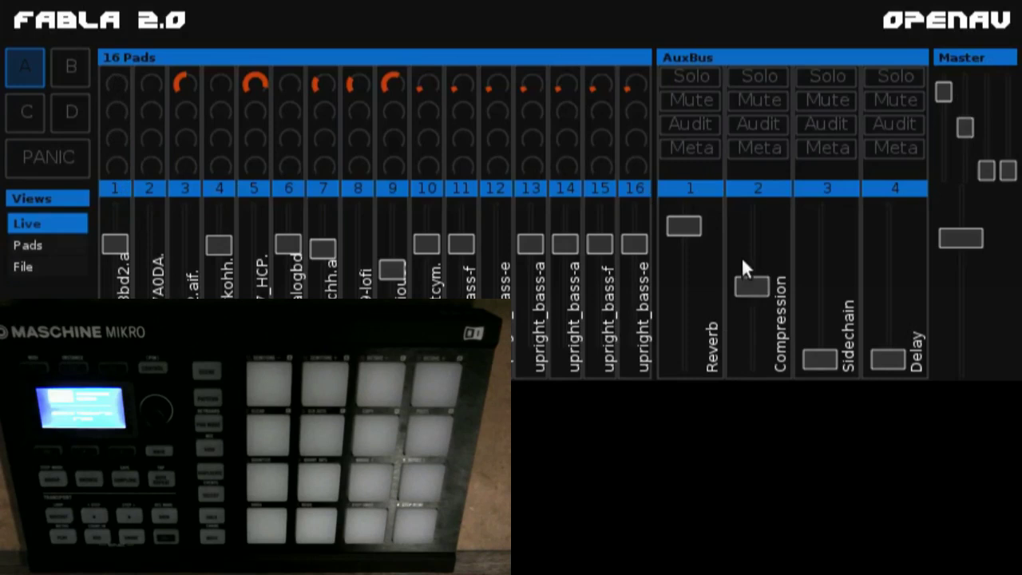
Step: Raise one of the small master aux return faders a little
{"action": "left_click_drag", "start_coordinate": [961, 138], "coordinate": [967, 126]}
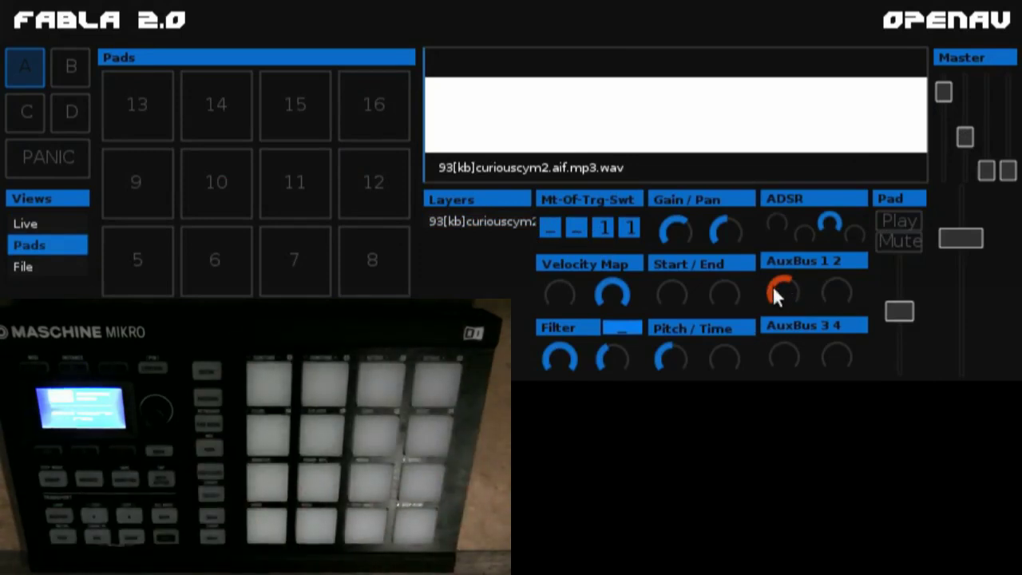
Step: Lower the first master aux return fader slightly
{"action": "left_click_drag", "start_coordinate": [945, 95], "coordinate": [944, 108]}
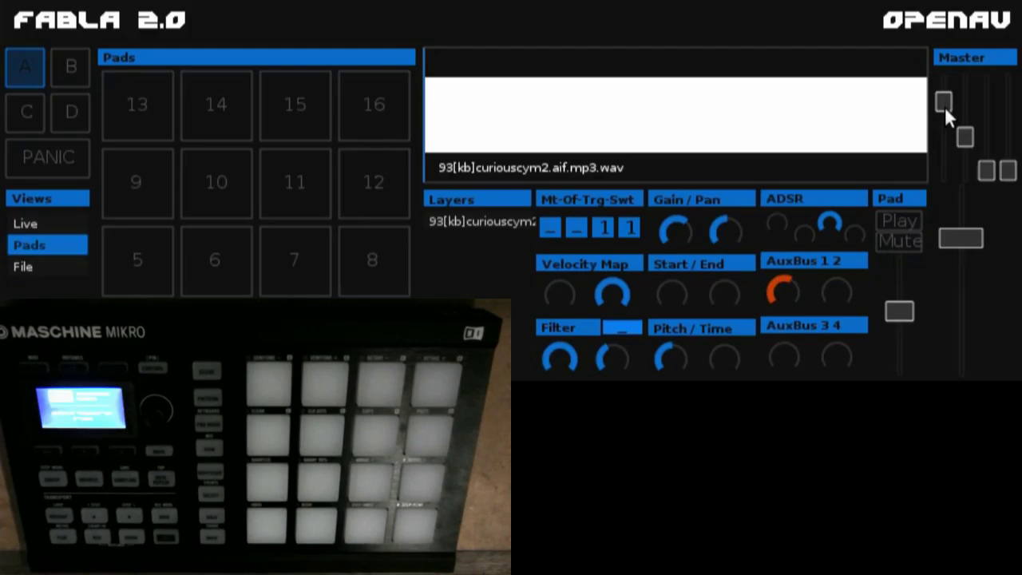